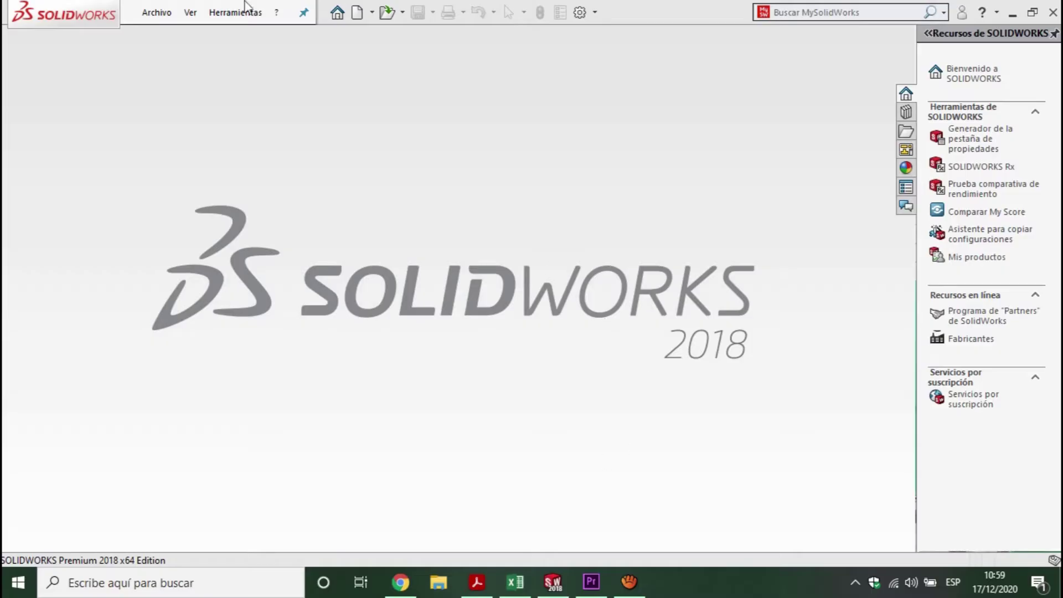
Create a new part document
{"action": "left_click", "coordinate": [150, 12]}
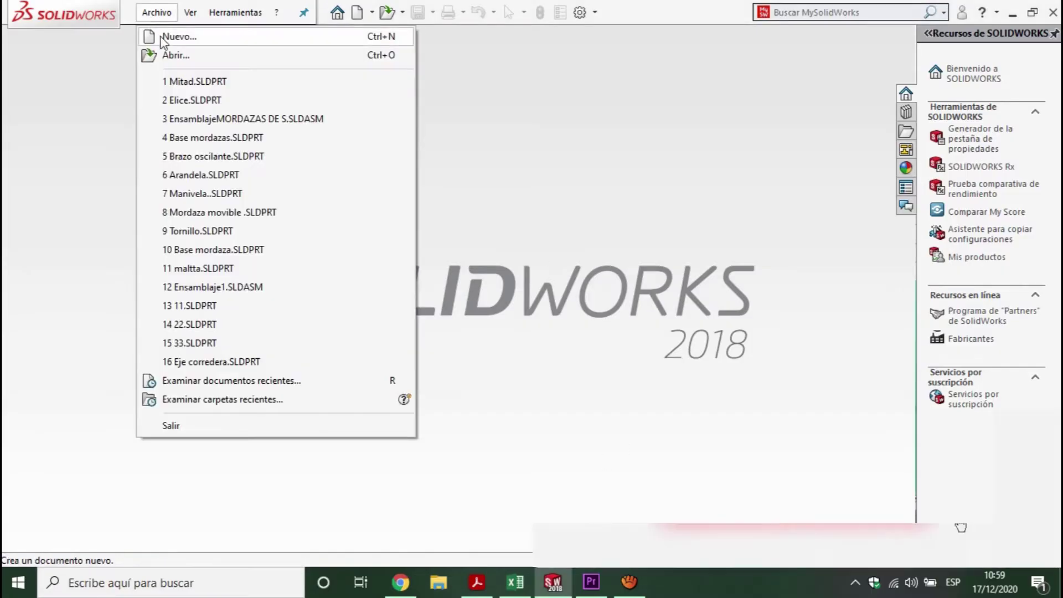
{"action": "left_click", "coordinate": [158, 35]}
{"action": "left_click", "coordinate": [330, 448]}
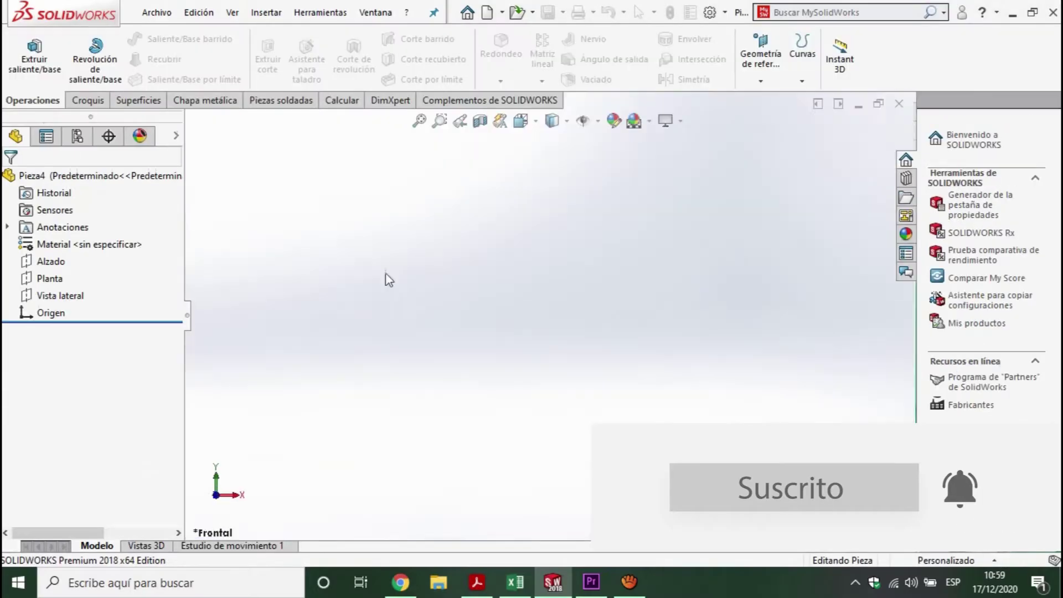
Sketch a circle centred on the origin on the Top plane and dimension it 40 mm
{"action": "left_click", "coordinate": [88, 101]}
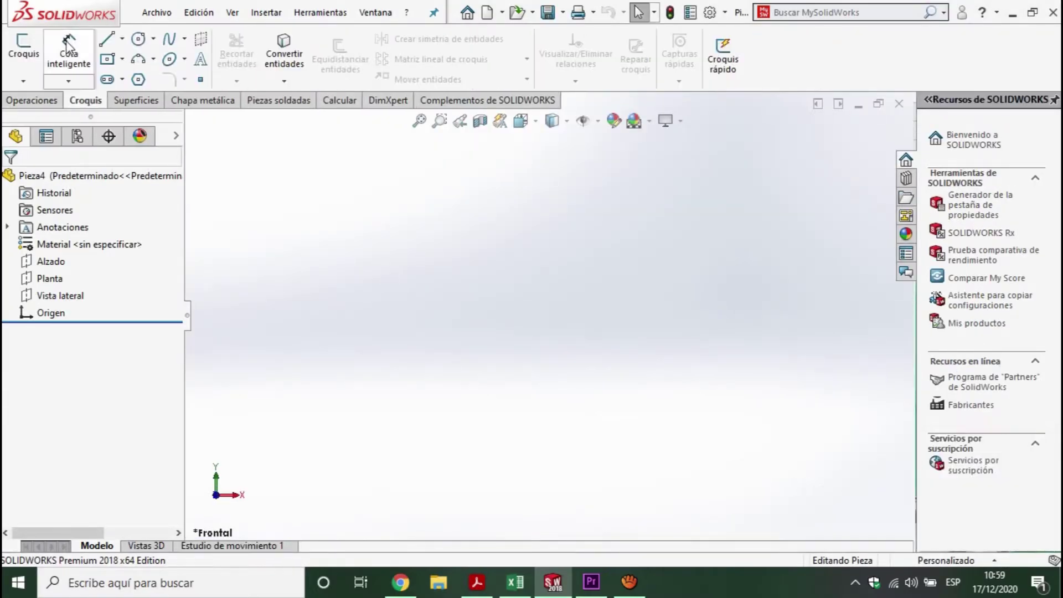
{"action": "left_click", "coordinate": [138, 39]}
{"action": "left_click", "coordinate": [560, 318]}
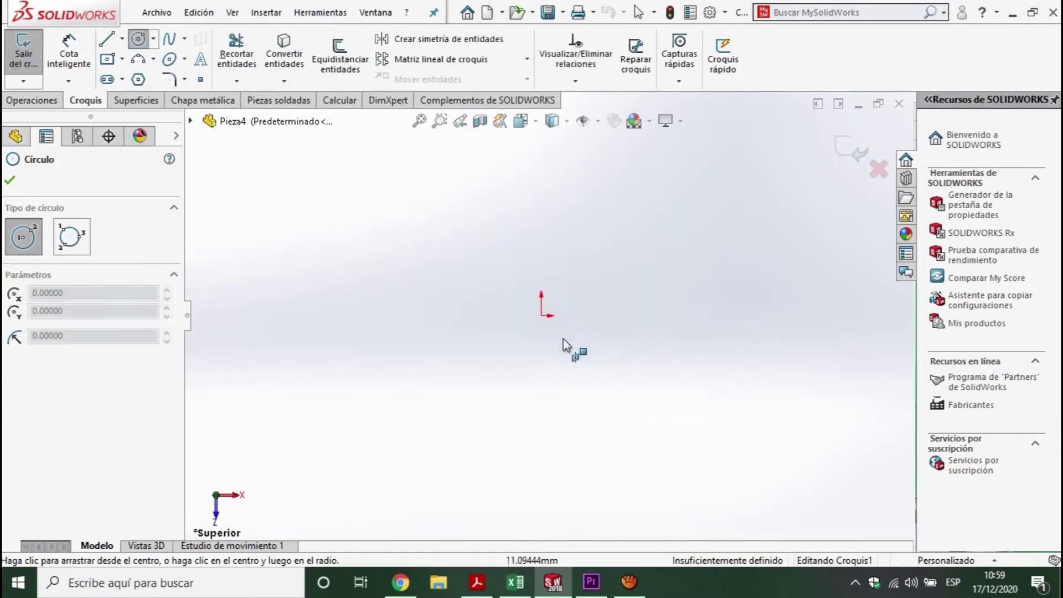
{"action": "left_click_drag", "start_coordinate": [542, 316], "coordinate": [642, 378]}
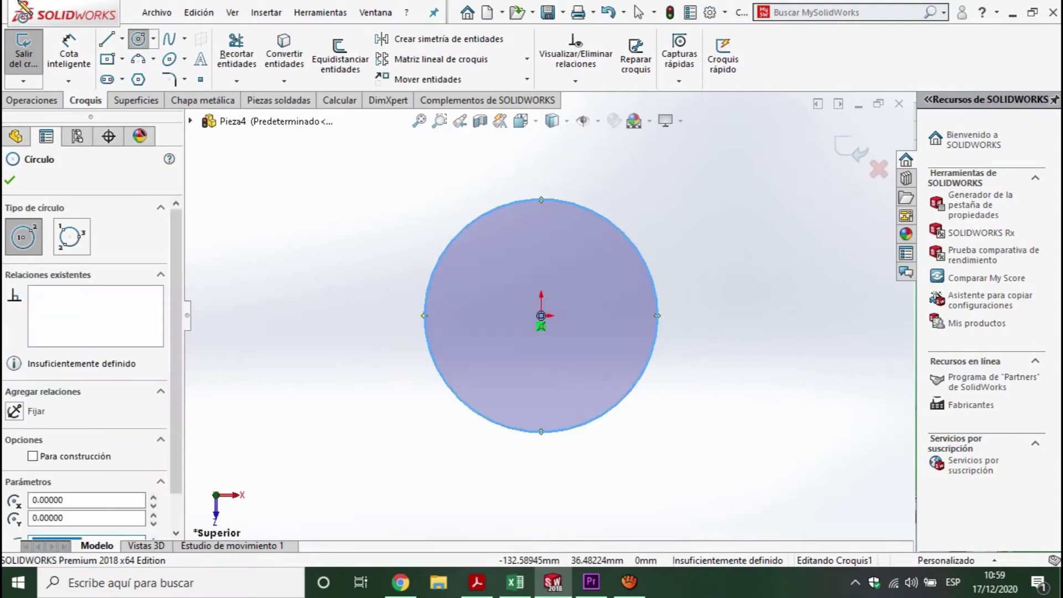
{"action": "left_click", "coordinate": [69, 53]}
{"action": "left_click", "coordinate": [655, 266]}
{"action": "left_click", "coordinate": [726, 256]}
{"action": "type", "text": "40"}
{"action": "key", "text": "Return"}
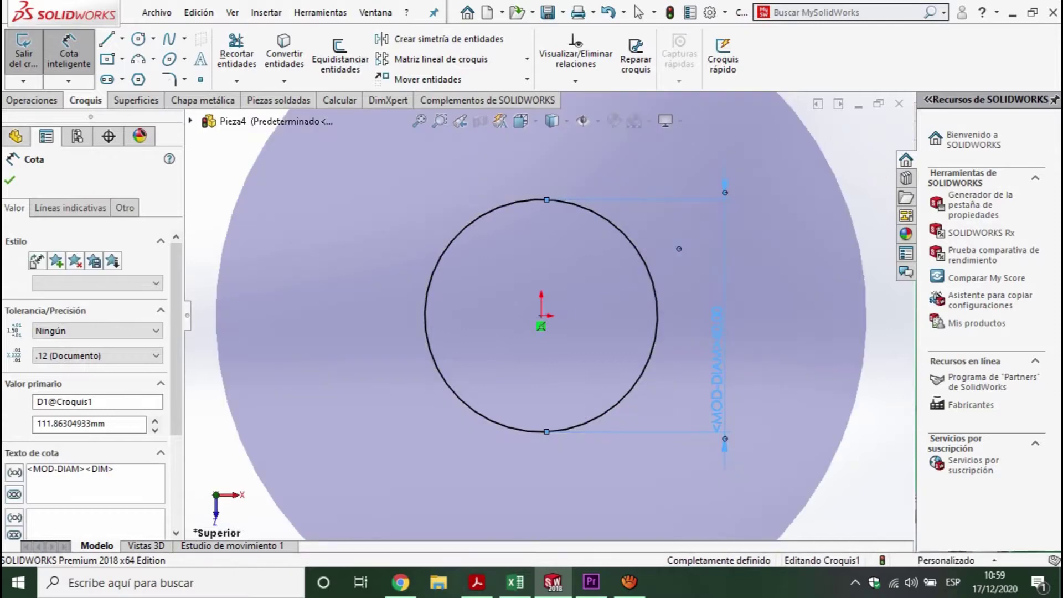
{"action": "left_click", "coordinate": [32, 100]}
{"action": "left_click", "coordinate": [34, 55]}
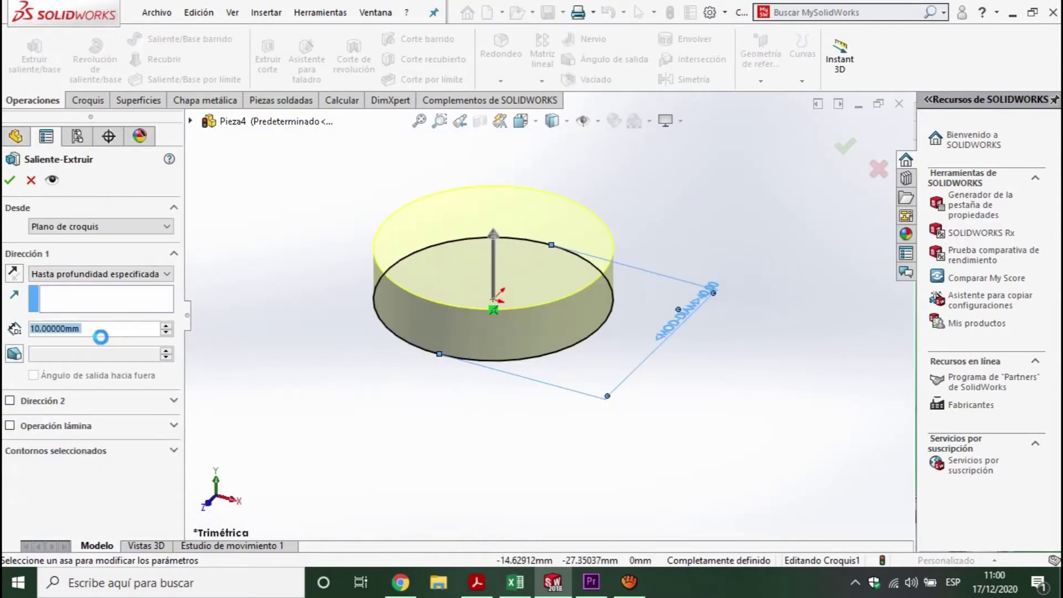
Extrude the 40 mm circle to a 500 mm depth, creating Saliente-Extruir1
{"action": "type", "text": "500"}
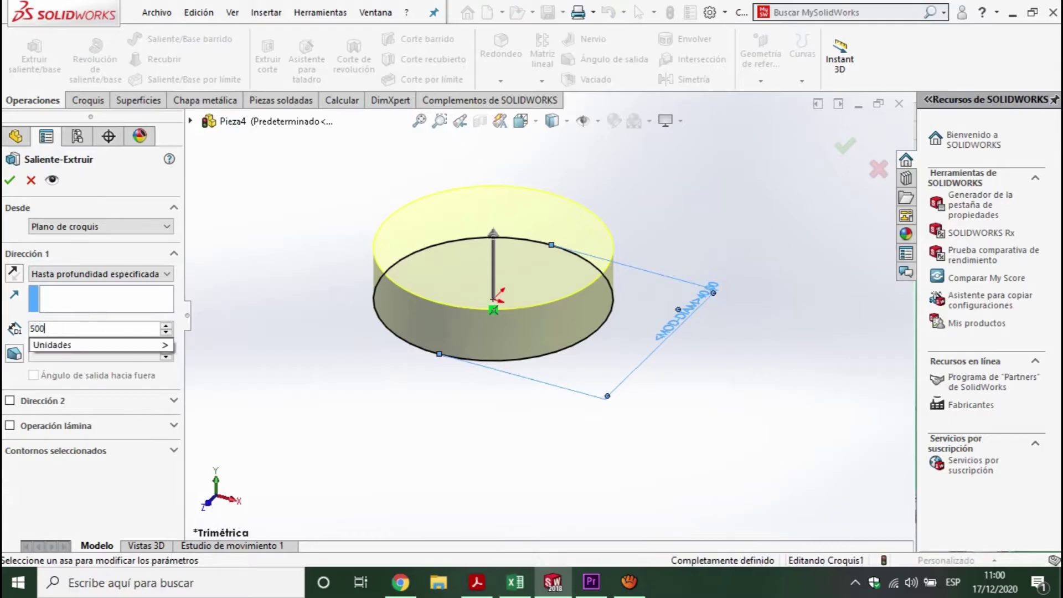
{"action": "key", "text": "Return"}
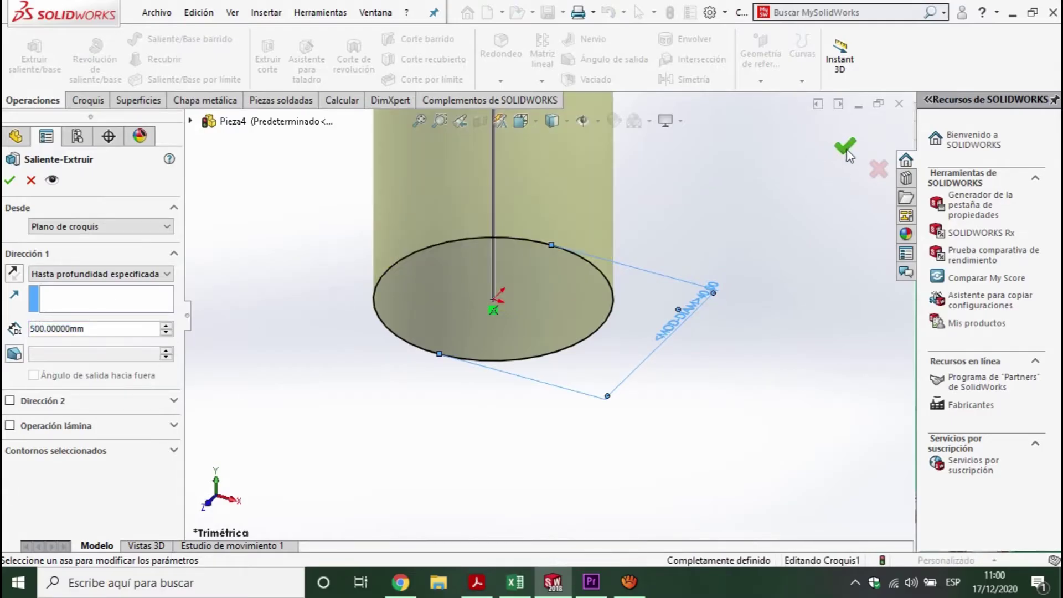
{"action": "left_click", "coordinate": [845, 146]}
{"action": "scroll", "coordinate": [560, 313], "scroll_direction": "up", "scroll_amount": 3}
{"action": "scroll", "coordinate": [551, 308], "scroll_direction": "up", "scroll_amount": 3}
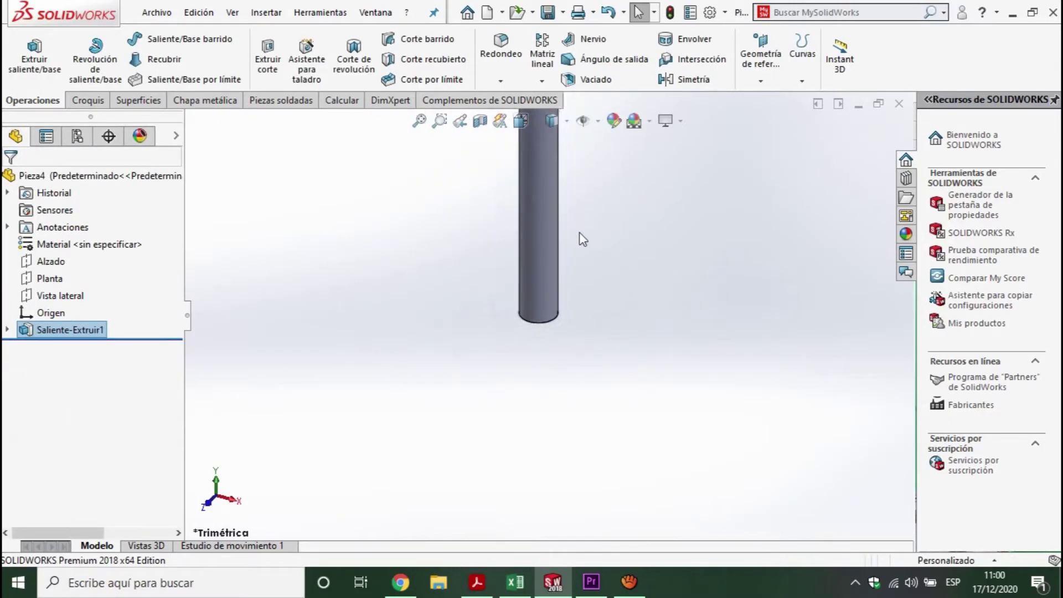
{"action": "scroll", "coordinate": [587, 230], "scroll_direction": "up", "scroll_amount": 2}
{"action": "scroll", "coordinate": [541, 221], "scroll_direction": "up", "scroll_amount": 1}
{"action": "mouse_move", "coordinate": [530, 254]}
{"action": "middle_mouse_down"}
{"action": "mouse_move", "coordinate": [515, 475]}
{"action": "mouse_move", "coordinate": [501, 443]}
{"action": "middle_mouse_up"}
{"action": "scroll", "coordinate": [515, 470], "scroll_direction": "down", "scroll_amount": 5}
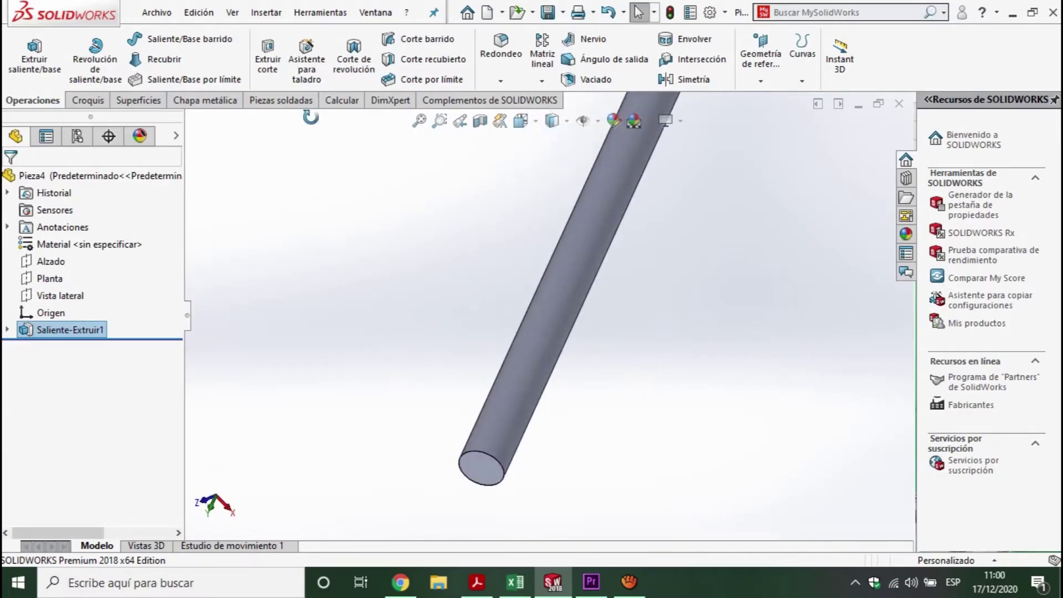
Insert a Thread feature, dismiss the nominal profile warning, and select the rod's end edge
{"action": "left_click", "coordinate": [269, 15]}
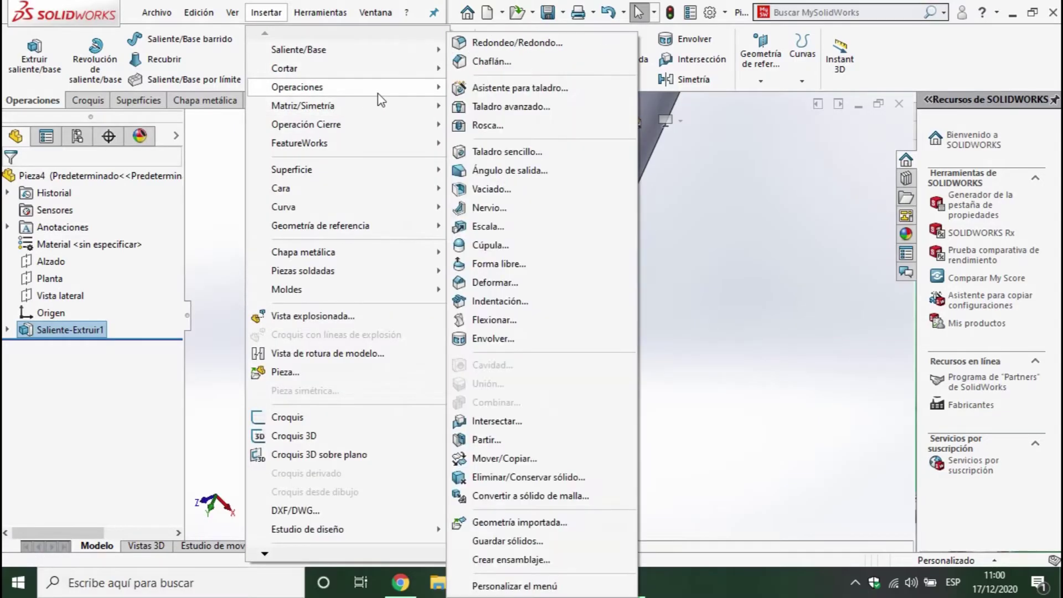
{"action": "left_click", "coordinate": [487, 125]}
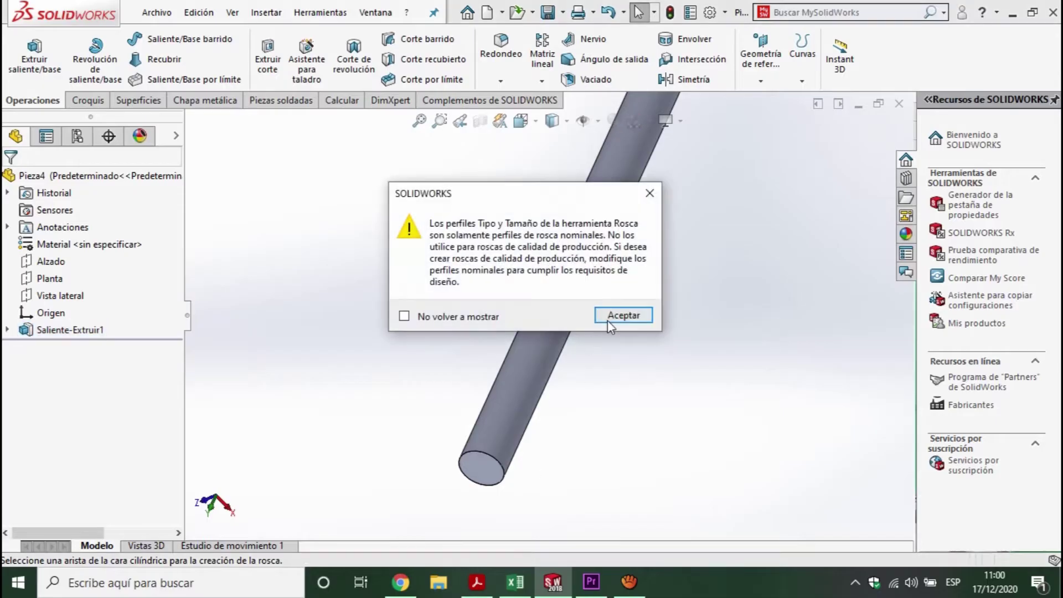
{"action": "left_click", "coordinate": [607, 320]}
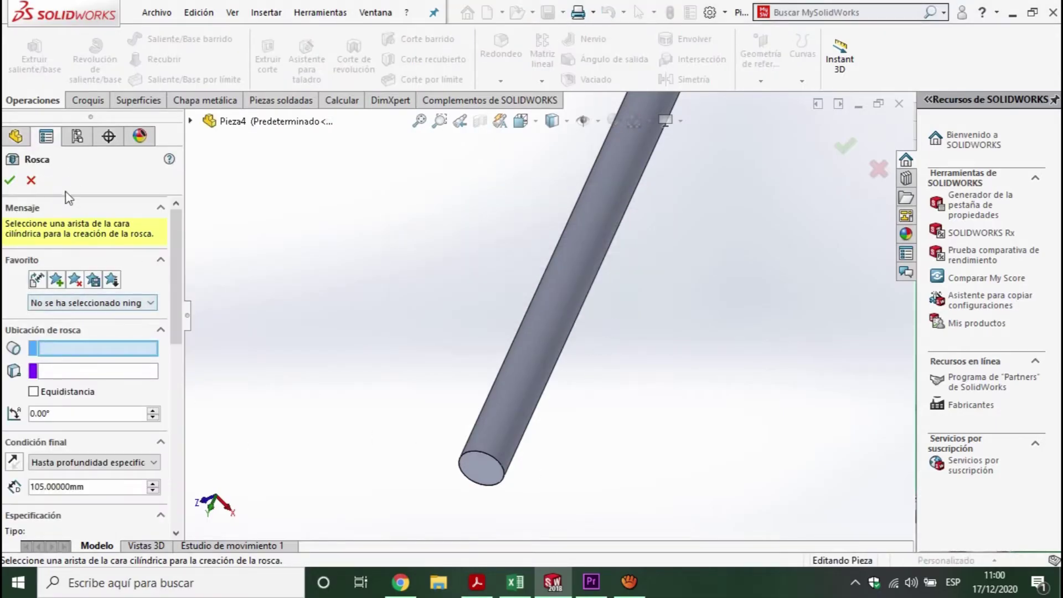
{"action": "scroll", "coordinate": [377, 482], "scroll_direction": "down", "scroll_amount": 3}
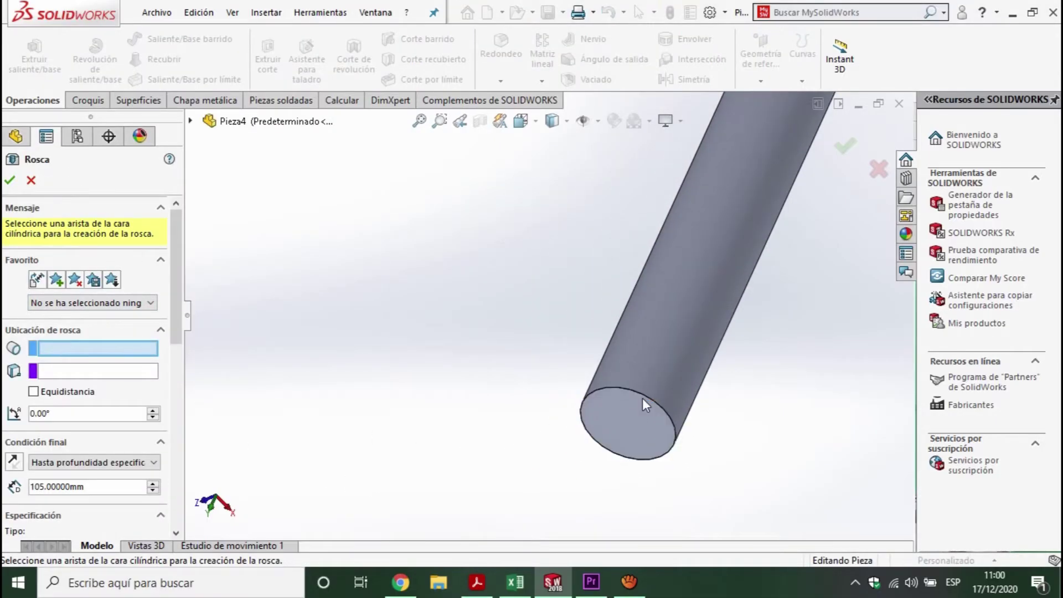
{"action": "scroll", "coordinate": [651, 397], "scroll_direction": "up", "scroll_amount": 3}
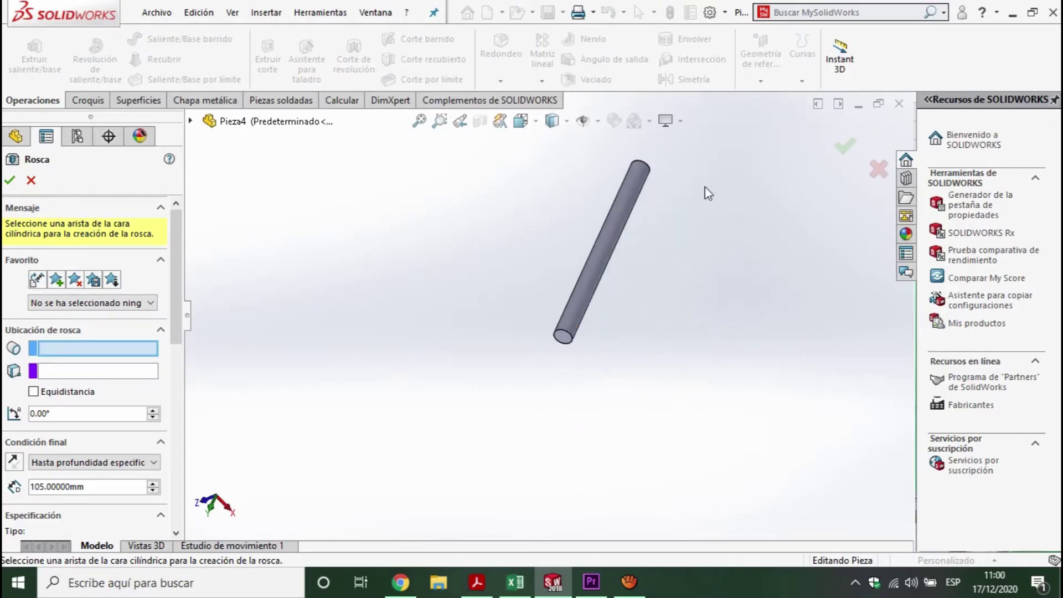
{"action": "scroll", "coordinate": [576, 354], "scroll_direction": "down", "scroll_amount": 2}
{"action": "scroll", "coordinate": [570, 348], "scroll_direction": "down", "scroll_amount": 1}
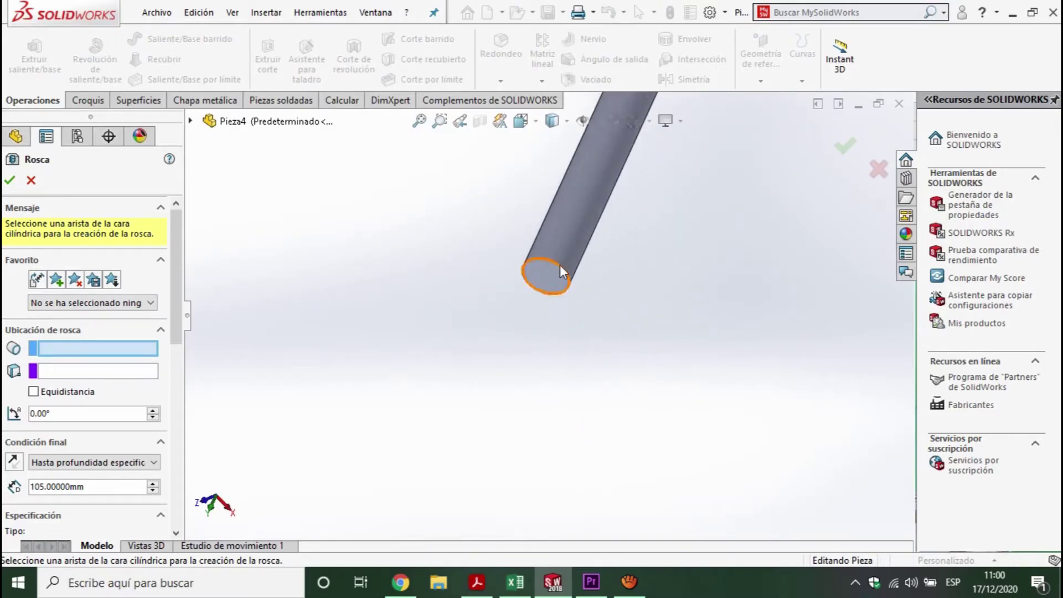
{"action": "left_click", "coordinate": [560, 265]}
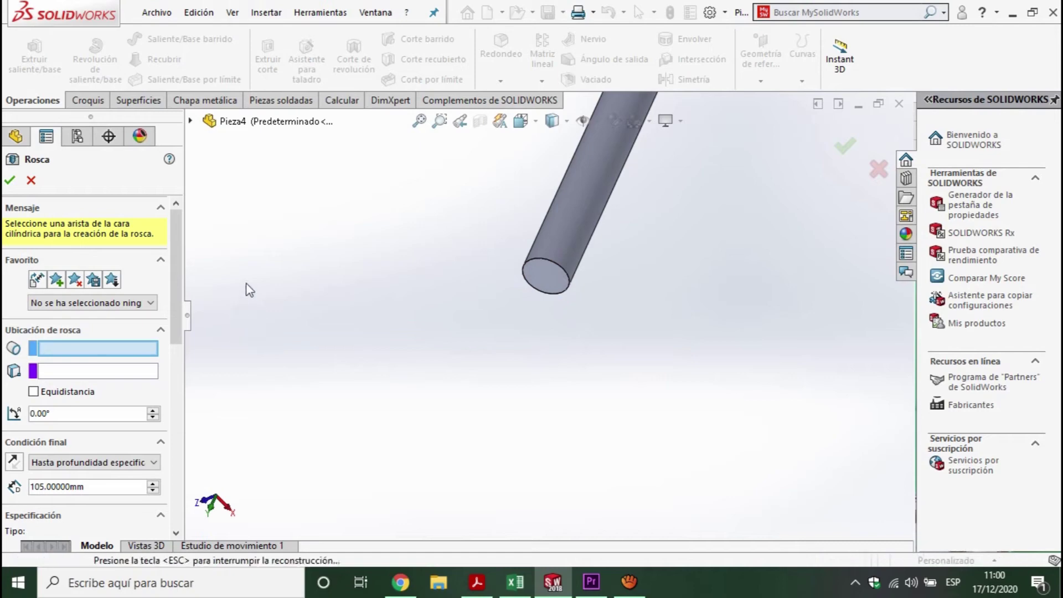
Change the thread end-condition depth from 105 mm to 50 mm
{"action": "scroll", "coordinate": [178, 271], "scroll_direction": "down", "scroll_amount": 2}
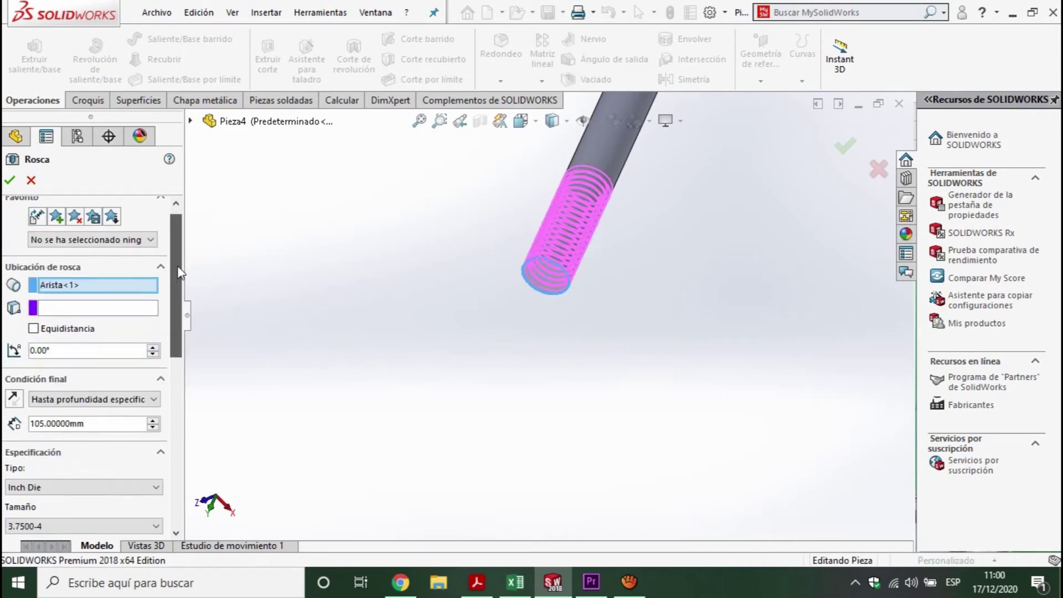
{"action": "scroll", "coordinate": [172, 277], "scroll_direction": "down", "scroll_amount": 3}
{"action": "left_click_drag", "start_coordinate": [172, 297], "coordinate": [171, 309]}
{"action": "scroll", "coordinate": [171, 303], "scroll_direction": "up", "scroll_amount": 1}
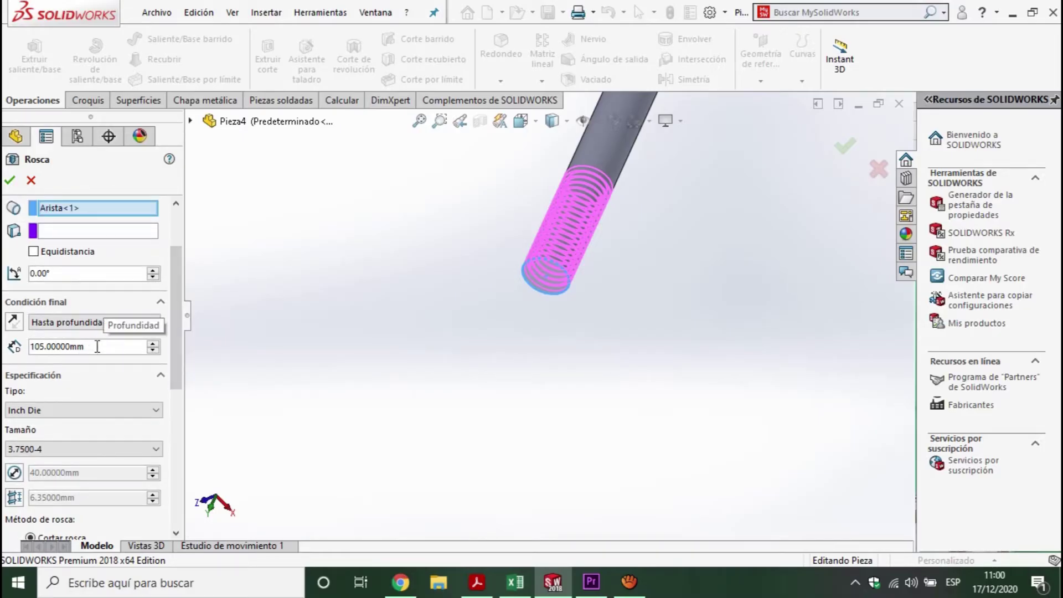
{"action": "left_click_drag", "start_coordinate": [97, 347], "coordinate": [11, 354]}
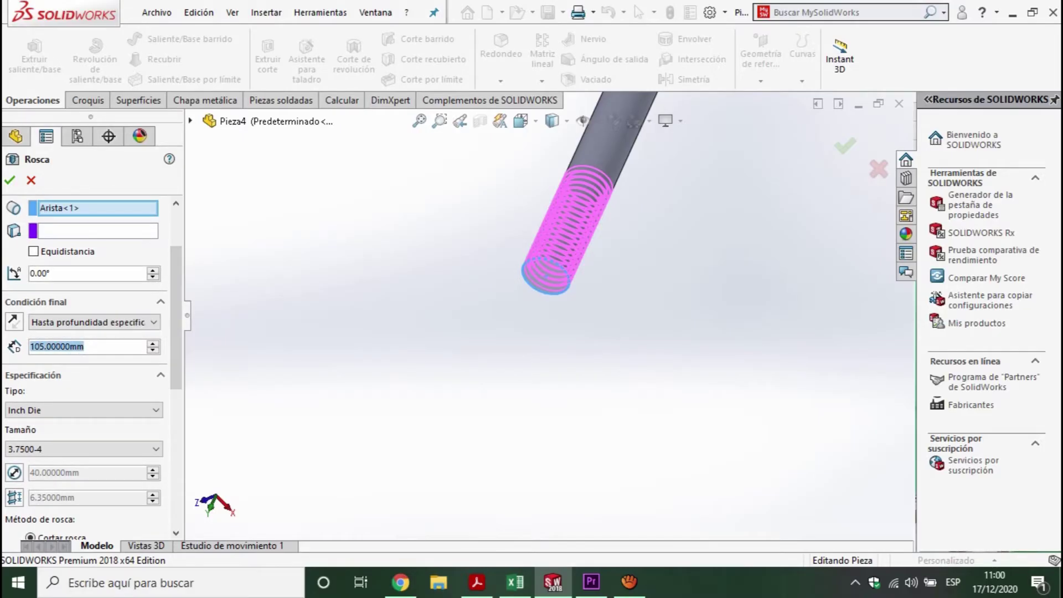
{"action": "type", "text": "50"}
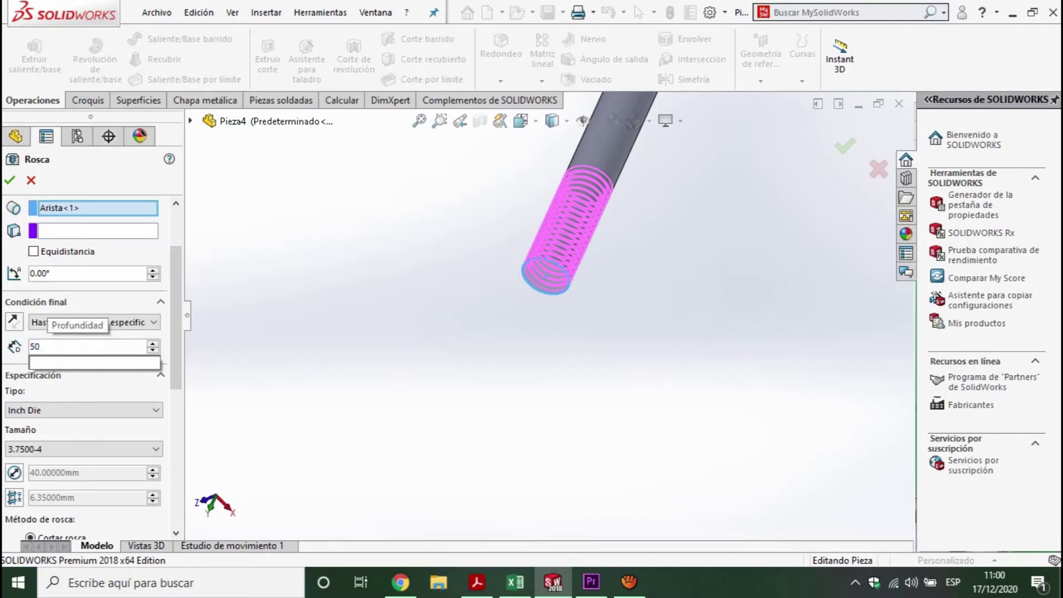
{"action": "key", "text": "Return"}
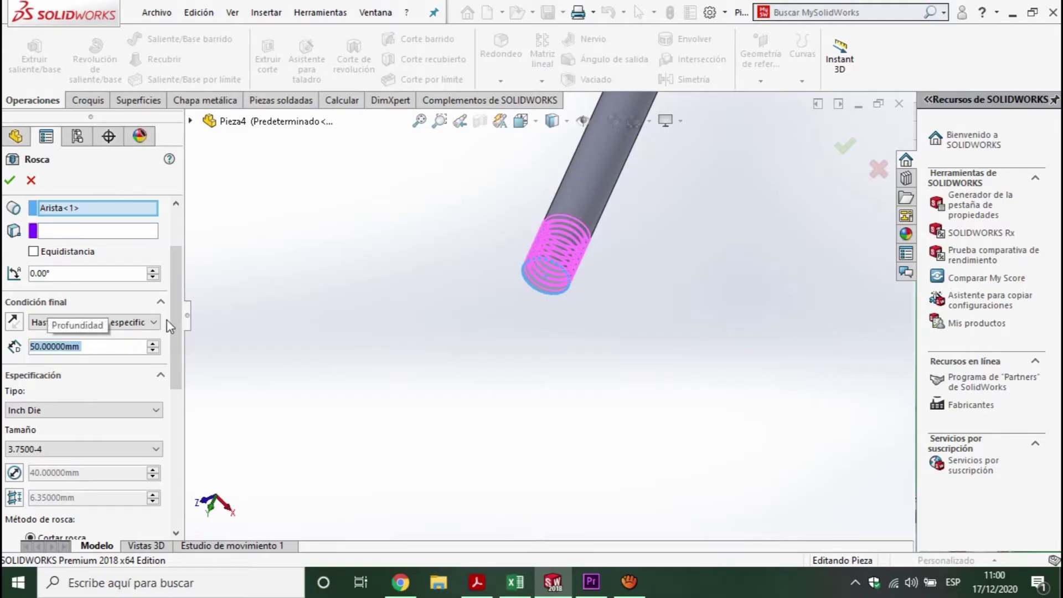
{"action": "left_click_drag", "start_coordinate": [175, 311], "coordinate": [172, 346]}
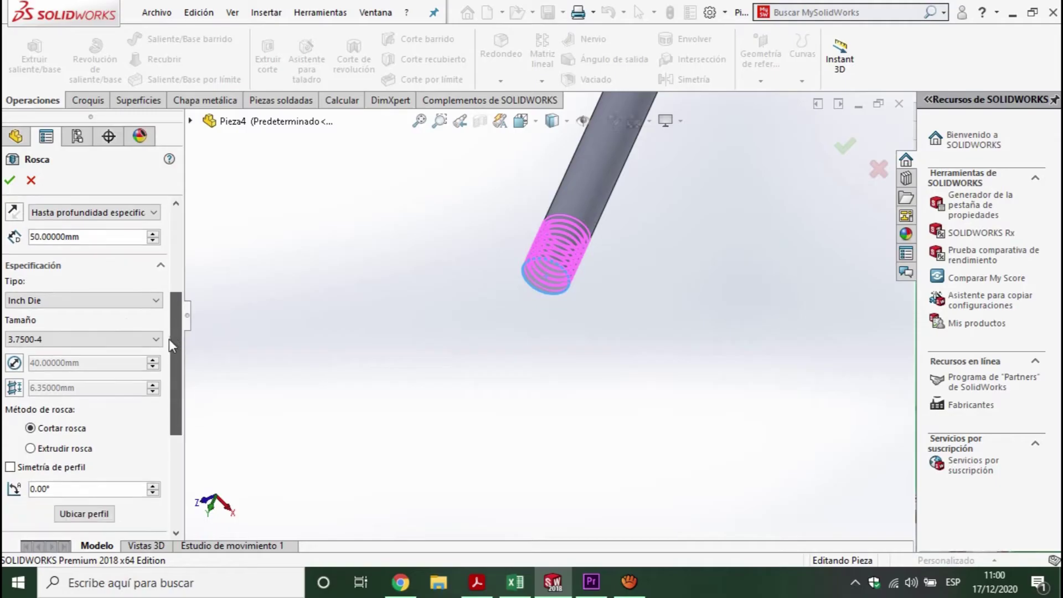
{"action": "left_click", "coordinate": [37, 302]}
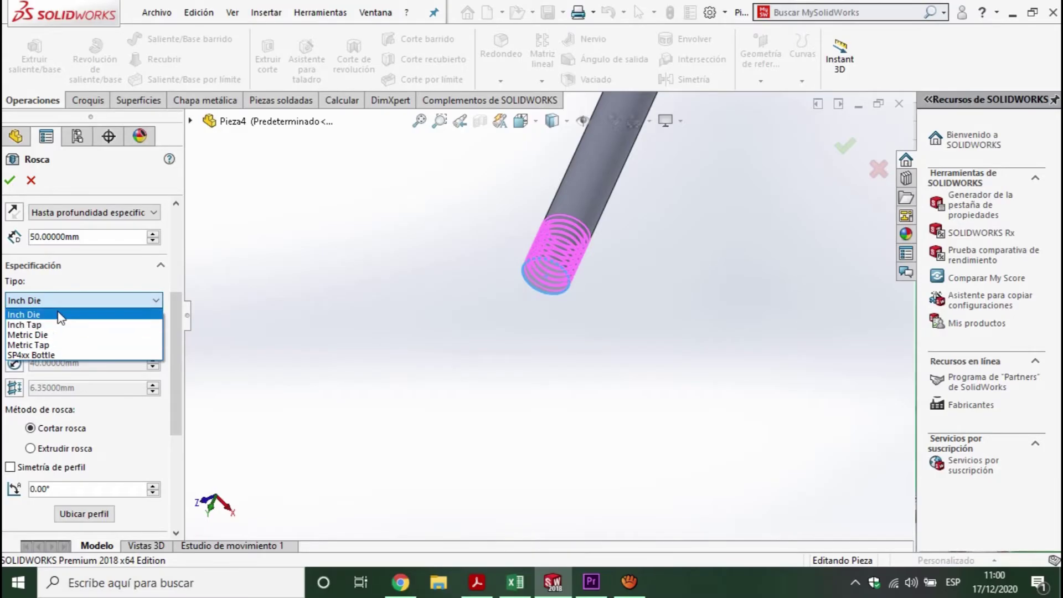
Keep the Inch Die thread type and choose size 1.2500-7
{"action": "left_click", "coordinate": [59, 314]}
{"action": "left_click", "coordinate": [48, 338]}
{"action": "scroll", "coordinate": [44, 266], "scroll_direction": "up", "scroll_amount": 2}
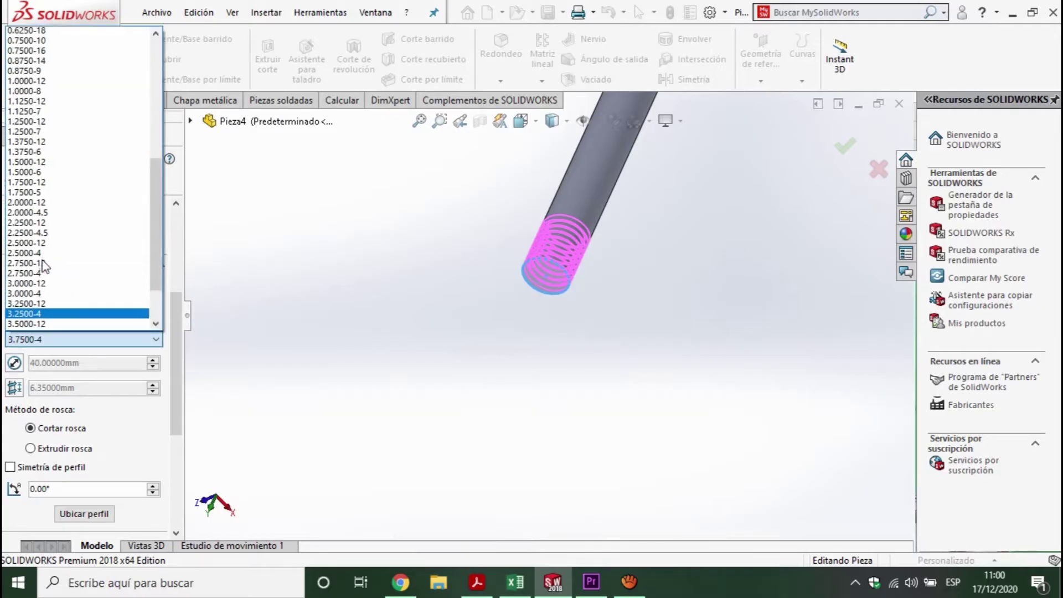
{"action": "scroll", "coordinate": [43, 266], "scroll_direction": "up", "scroll_amount": 9}
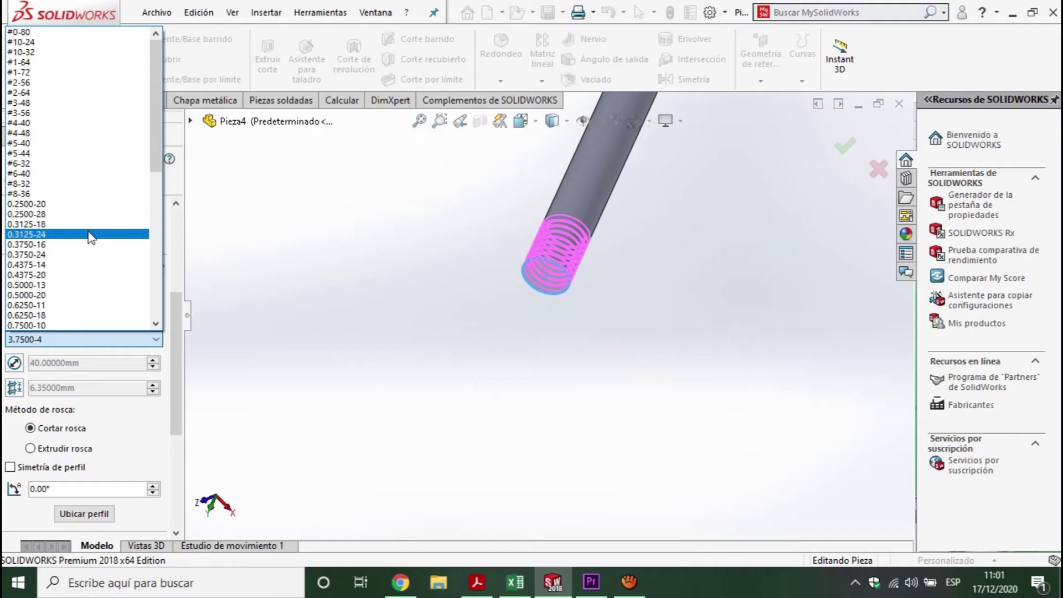
{"action": "scroll", "coordinate": [92, 220], "scroll_direction": "down", "scroll_amount": 5}
{"action": "scroll", "coordinate": [92, 221], "scroll_direction": "down", "scroll_amount": 6}
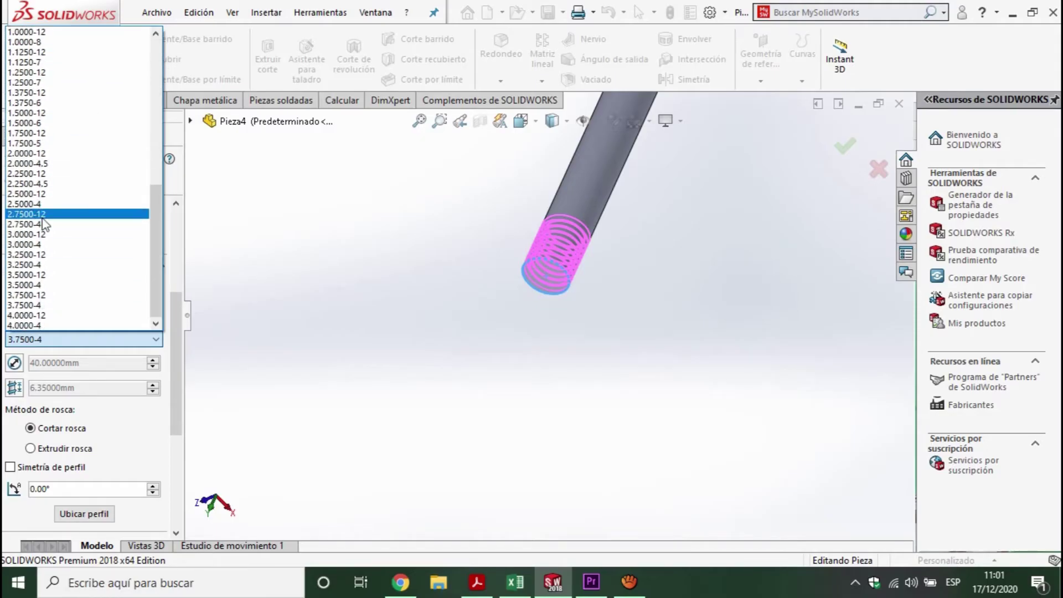
{"action": "scroll", "coordinate": [49, 216], "scroll_direction": "up", "scroll_amount": 5}
{"action": "scroll", "coordinate": [52, 214], "scroll_direction": "up", "scroll_amount": 6}
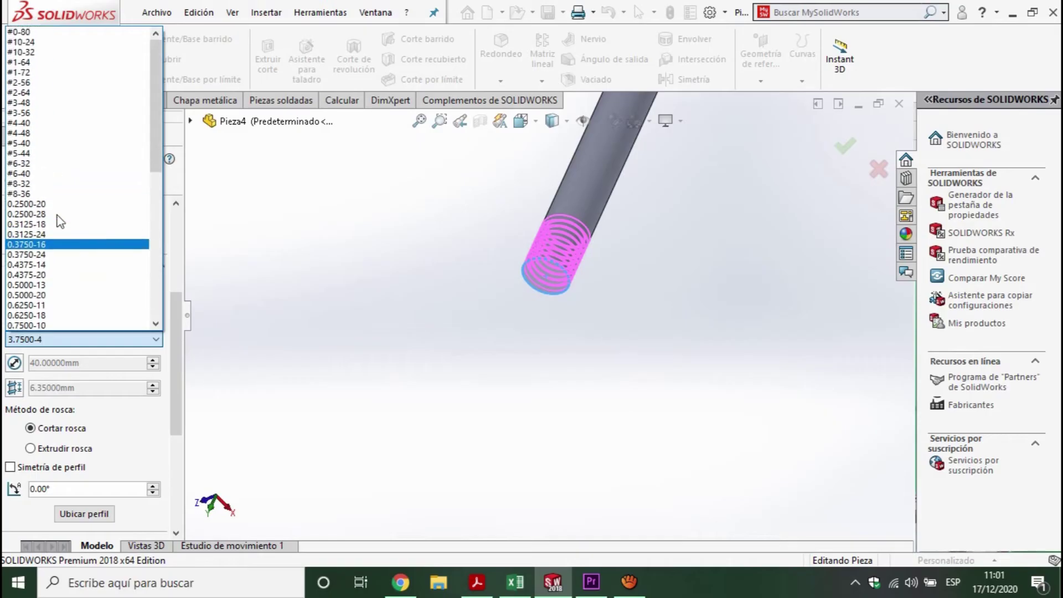
{"action": "left_click", "coordinate": [58, 204]}
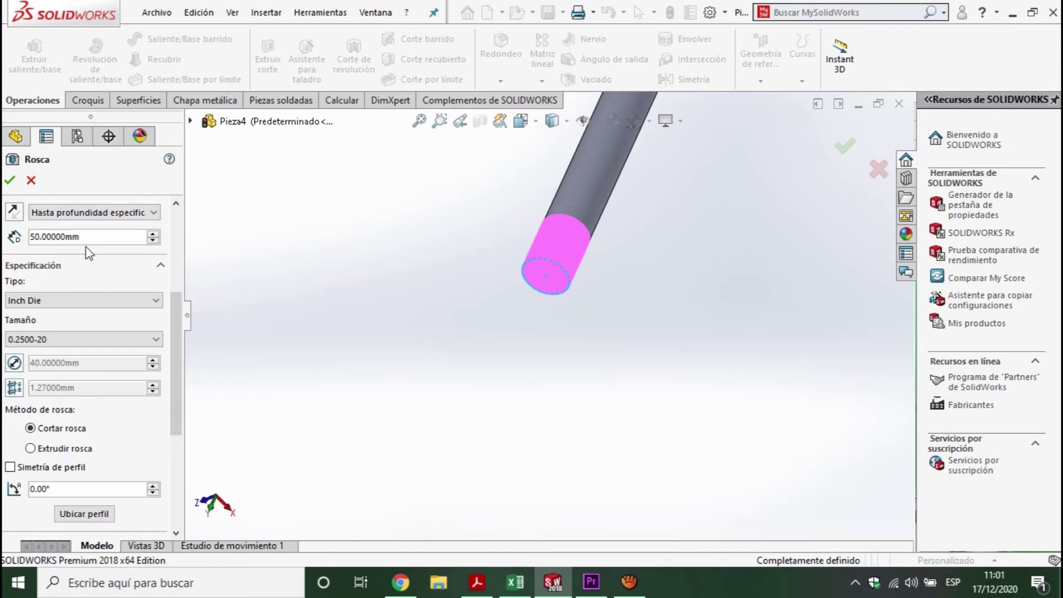
{"action": "left_click", "coordinate": [49, 340]}
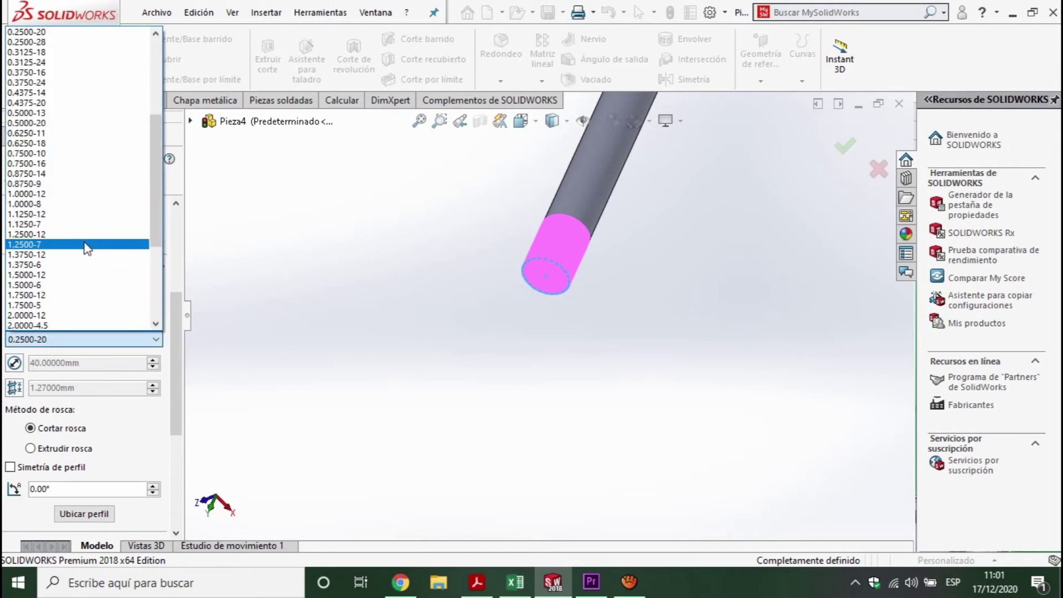
{"action": "left_click", "coordinate": [86, 245]}
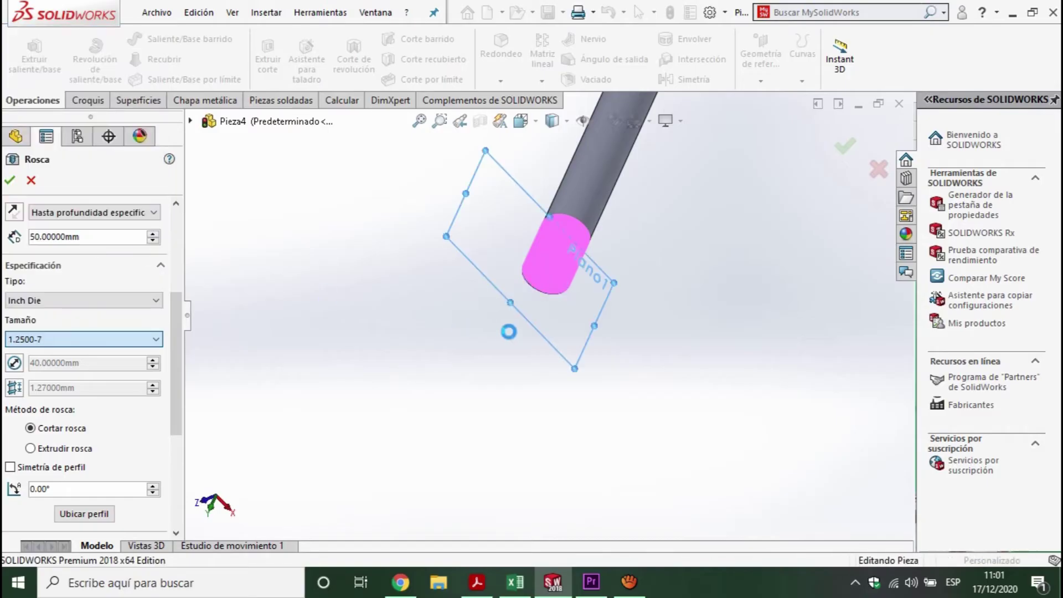
Check the thread preview and accept it to create Rosca1
{"action": "scroll", "coordinate": [569, 256], "scroll_direction": "down", "scroll_amount": 2}
{"action": "scroll", "coordinate": [572, 290], "scroll_direction": "down", "scroll_amount": 3}
{"action": "mouse_move", "coordinate": [572, 290]}
{"action": "middle_mouse_down"}
{"action": "mouse_move", "coordinate": [547, 310]}
{"action": "mouse_move", "coordinate": [420, 297]}
{"action": "mouse_move", "coordinate": [598, 372]}
{"action": "mouse_move", "coordinate": [471, 323]}
{"action": "middle_mouse_up"}
{"action": "scroll", "coordinate": [430, 292], "scroll_direction": "up", "scroll_amount": 2}
{"action": "scroll", "coordinate": [470, 276], "scroll_direction": "up", "scroll_amount": 2}
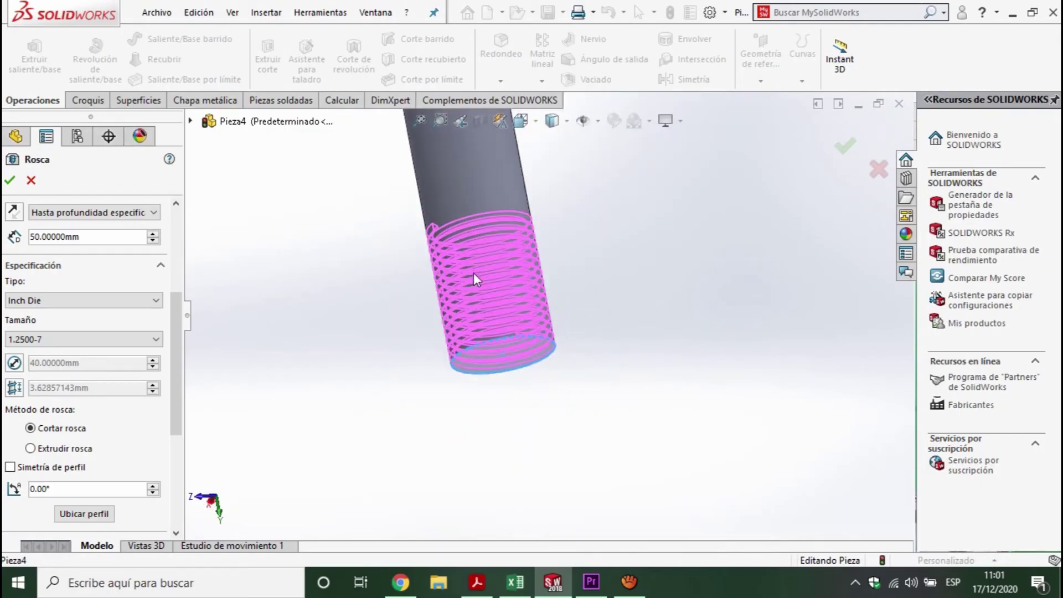
{"action": "left_click_drag", "start_coordinate": [175, 365], "coordinate": [190, 288]}
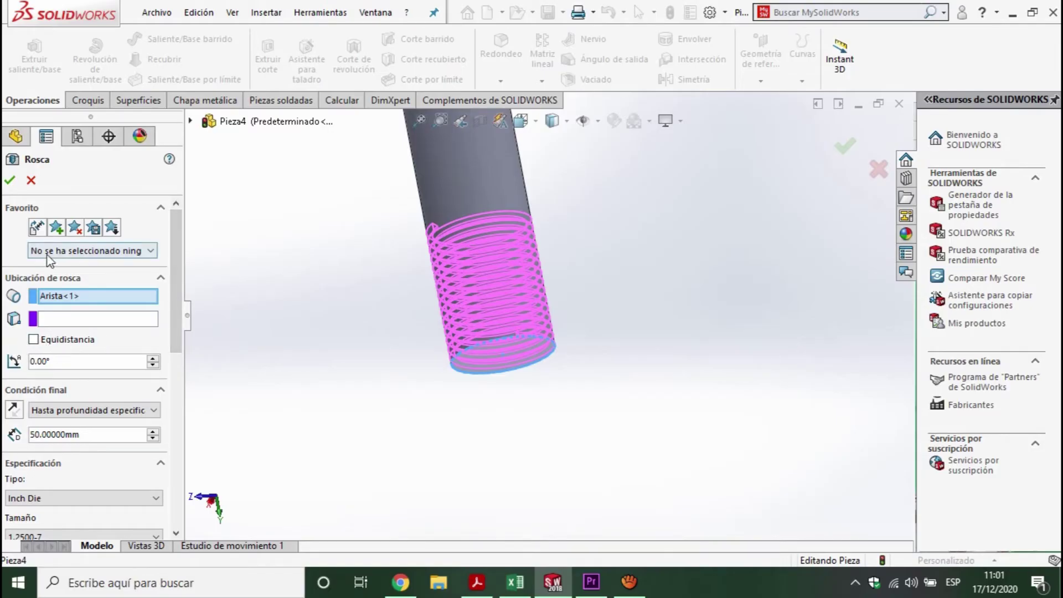
{"action": "left_click", "coordinate": [9, 180]}
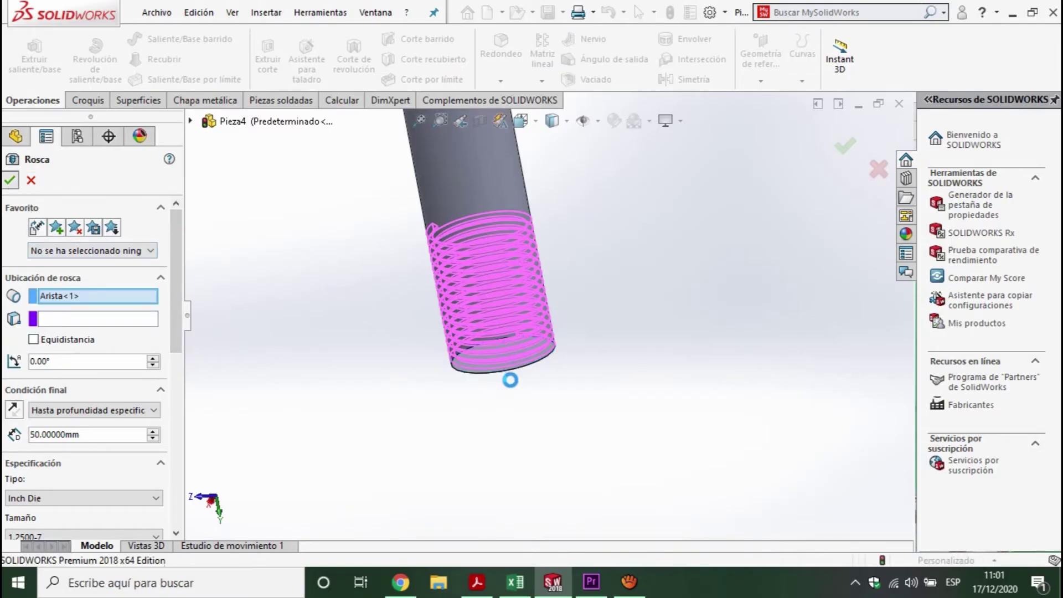
Orbit and zoom the rod to inspect the cut threads from several angles
{"action": "scroll", "coordinate": [521, 350], "scroll_direction": "down", "scroll_amount": 2}
{"action": "scroll", "coordinate": [523, 336], "scroll_direction": "down", "scroll_amount": 2}
{"action": "scroll", "coordinate": [521, 317], "scroll_direction": "down", "scroll_amount": 2}
{"action": "scroll", "coordinate": [493, 324], "scroll_direction": "down", "scroll_amount": 1}
{"action": "scroll", "coordinate": [457, 334], "scroll_direction": "down", "scroll_amount": 3}
{"action": "middle_click_drag", "start_coordinate": [444, 318], "coordinate": [430, 347]}
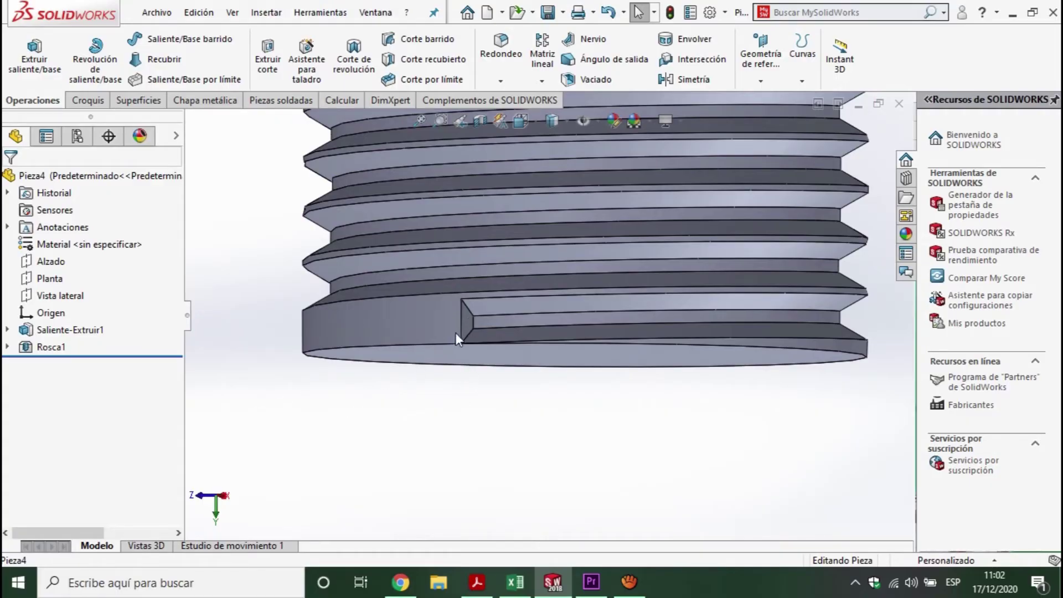
{"action": "scroll", "coordinate": [553, 334], "scroll_direction": "up", "scroll_amount": 3}
{"action": "mouse_move", "coordinate": [675, 330]}
{"action": "middle_mouse_down"}
{"action": "mouse_move", "coordinate": [574, 332]}
{"action": "mouse_move", "coordinate": [244, 381]}
{"action": "middle_mouse_up"}
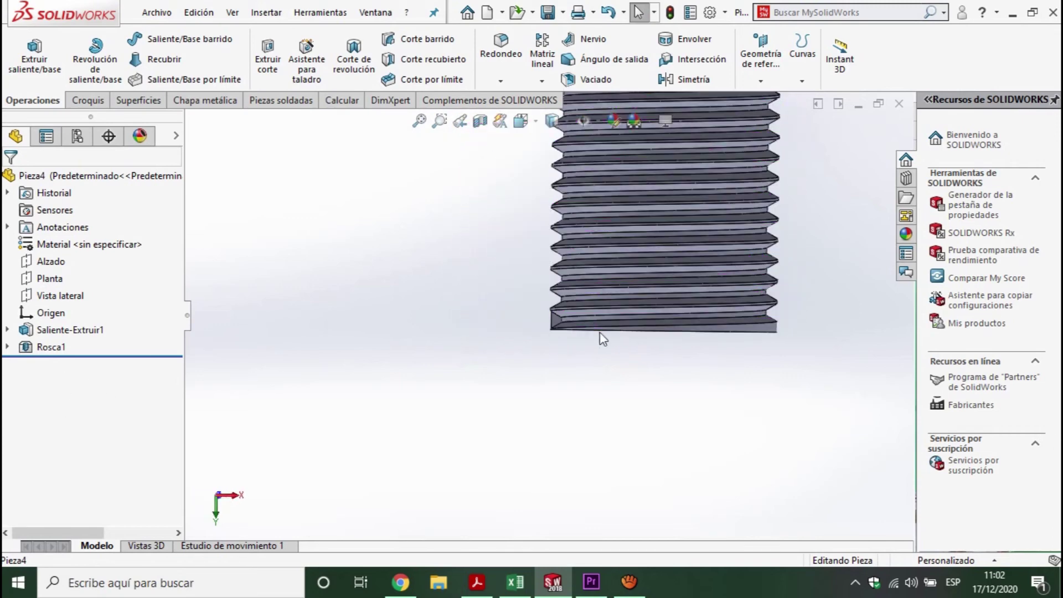
{"action": "middle_click_drag", "start_coordinate": [620, 339], "coordinate": [731, 331]}
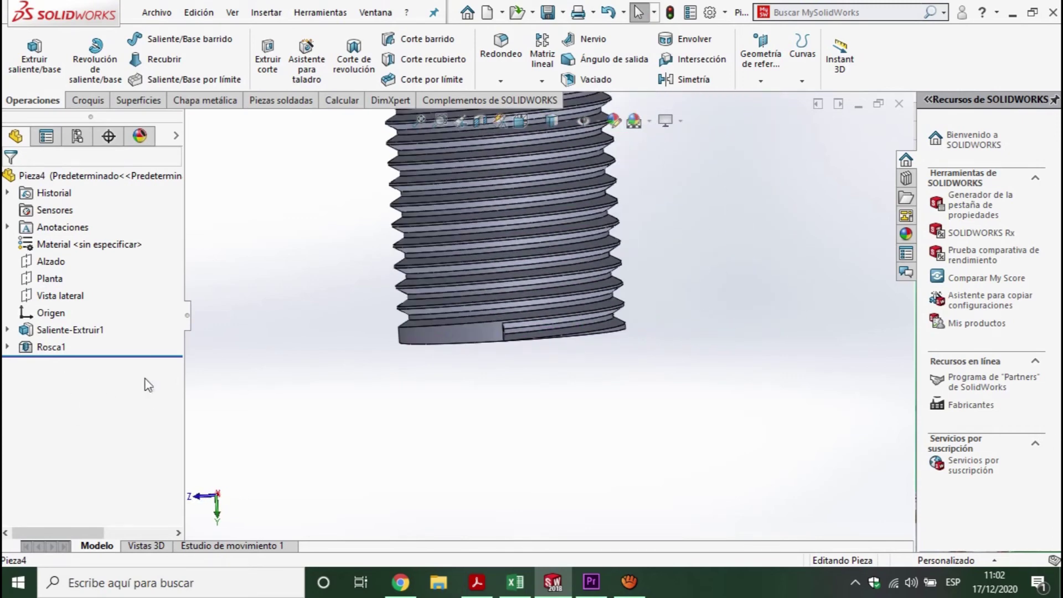
Give Rosca1 a reversed 5 mm offset so it starts beyond the rod's end
{"action": "left_click", "coordinate": [23, 351]}
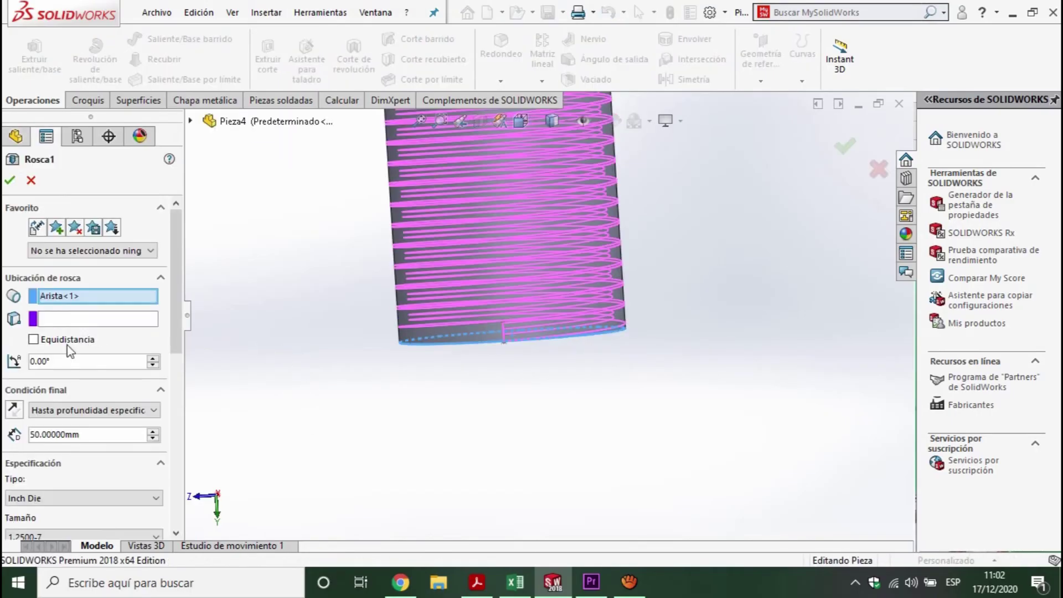
{"action": "left_click", "coordinate": [34, 339]}
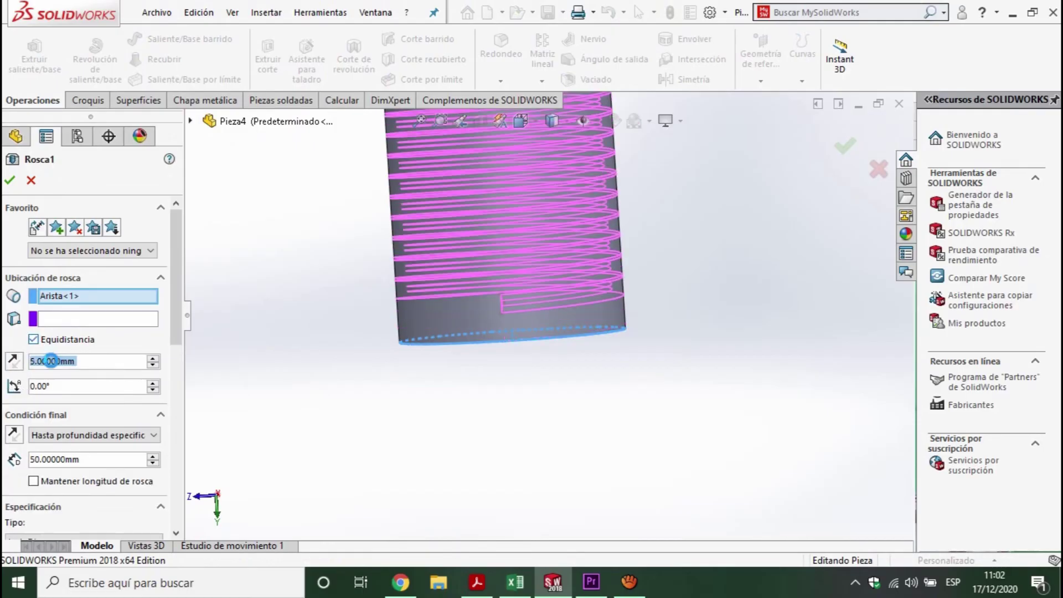
{"action": "left_click", "coordinate": [14, 361]}
{"action": "mouse_move", "coordinate": [568, 374]}
{"action": "middle_mouse_down"}
{"action": "mouse_move", "coordinate": [580, 356]}
{"action": "mouse_move", "coordinate": [612, 351]}
{"action": "mouse_move", "coordinate": [598, 334]}
{"action": "mouse_move", "coordinate": [583, 344]}
{"action": "mouse_move", "coordinate": [742, 289]}
{"action": "middle_mouse_up"}
{"action": "left_click", "coordinate": [845, 145]}
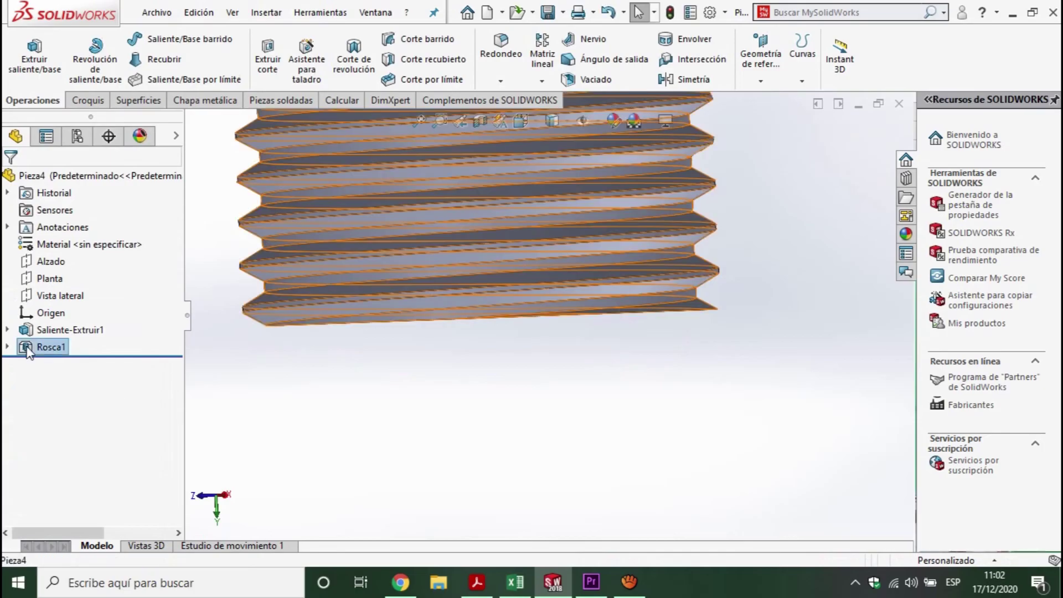
Edit Rosca1 again and increase the thread depth to 55 mm
{"action": "right_click", "coordinate": [29, 347]}
{"action": "left_click", "coordinate": [42, 189]}
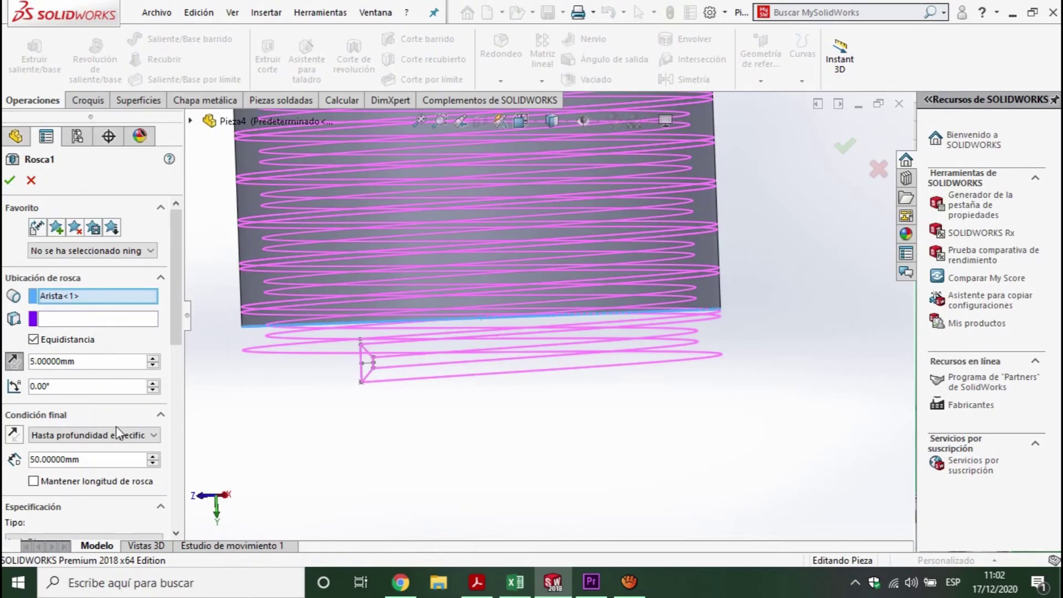
{"action": "scroll", "coordinate": [54, 390], "scroll_direction": "down", "scroll_amount": 3}
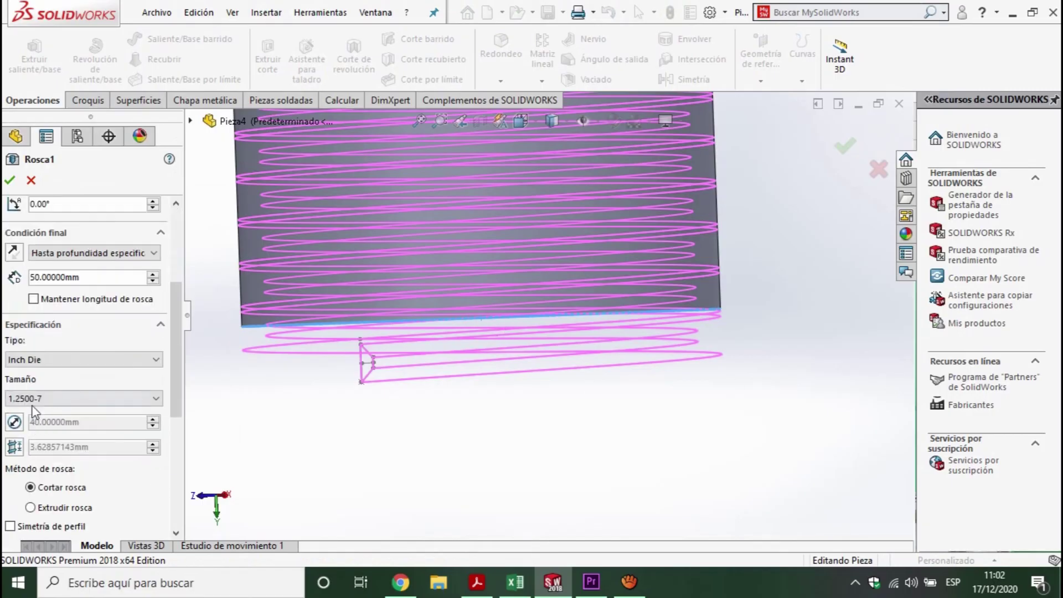
{"action": "scroll", "coordinate": [34, 381], "scroll_direction": "up", "scroll_amount": 3}
{"action": "scroll", "coordinate": [33, 420], "scroll_direction": "down", "scroll_amount": 3}
{"action": "key", "text": "Delete"}
{"action": "type", "text": "5"}
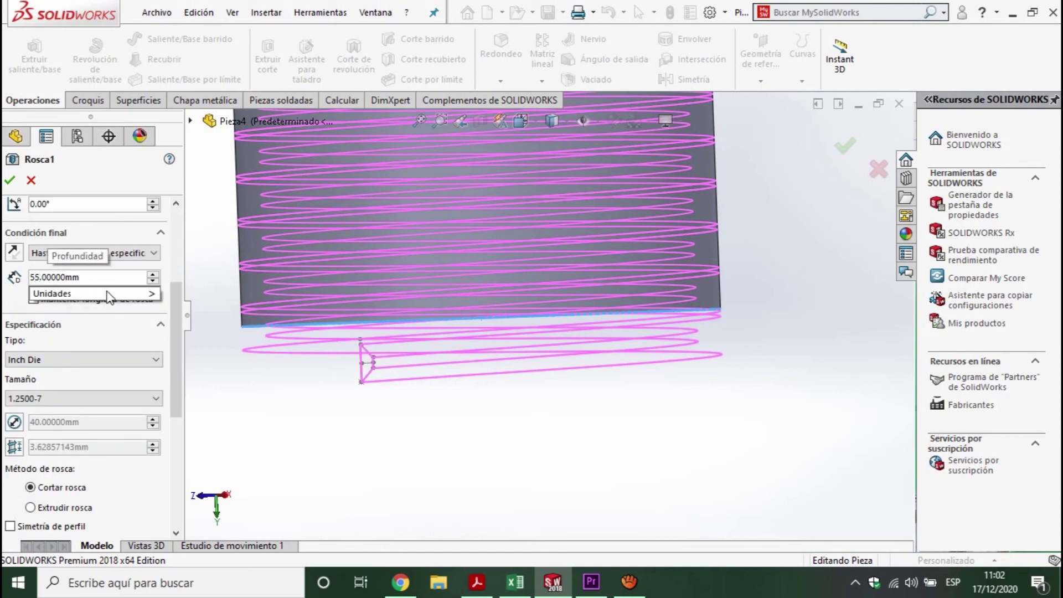
{"action": "key", "text": "Return"}
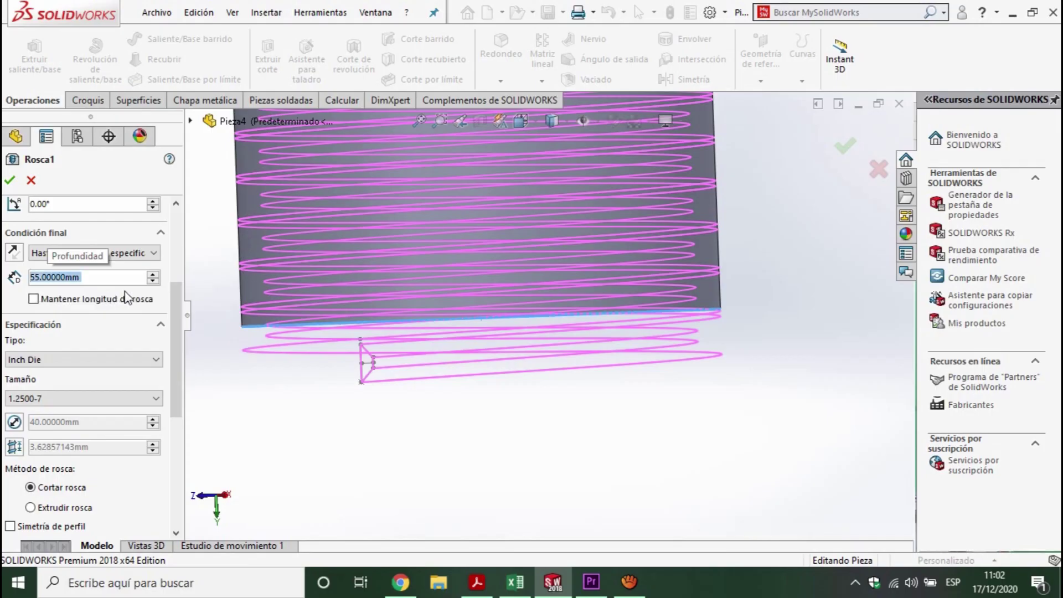
{"action": "left_click", "coordinate": [10, 181]}
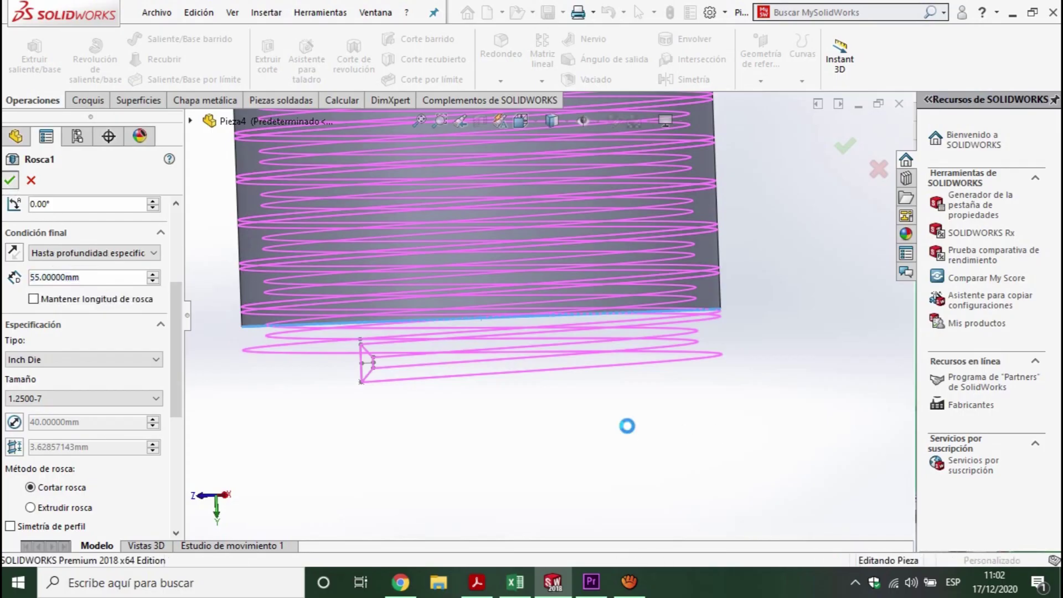
Orbit and zoom to inspect the finished threads from diagonal and side views
{"action": "mouse_move", "coordinate": [641, 387]}
{"action": "middle_mouse_down"}
{"action": "mouse_move", "coordinate": [603, 321]}
{"action": "mouse_move", "coordinate": [580, 311]}
{"action": "middle_mouse_up"}
{"action": "scroll", "coordinate": [535, 333], "scroll_direction": "down", "scroll_amount": 3}
{"action": "scroll", "coordinate": [523, 336], "scroll_direction": "up", "scroll_amount": 2}
{"action": "mouse_move", "coordinate": [526, 331]}
{"action": "middle_mouse_down"}
{"action": "mouse_move", "coordinate": [499, 273]}
{"action": "mouse_move", "coordinate": [446, 430]}
{"action": "mouse_move", "coordinate": [473, 399]}
{"action": "middle_mouse_up"}
{"action": "scroll", "coordinate": [563, 223], "scroll_direction": "down", "scroll_amount": 3}
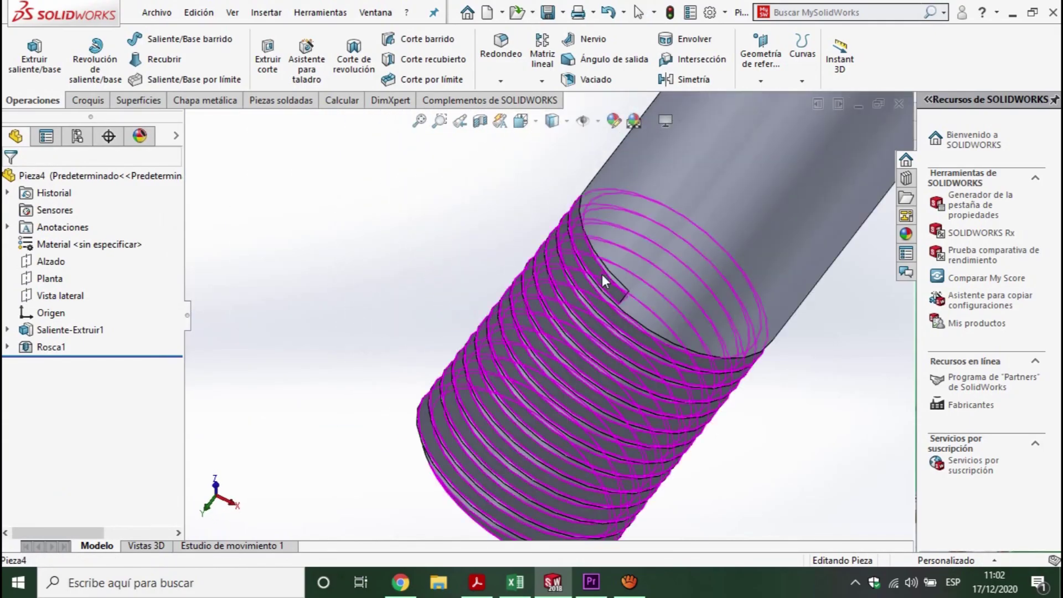
{"action": "middle_click_drag", "start_coordinate": [605, 281], "coordinate": [622, 296]}
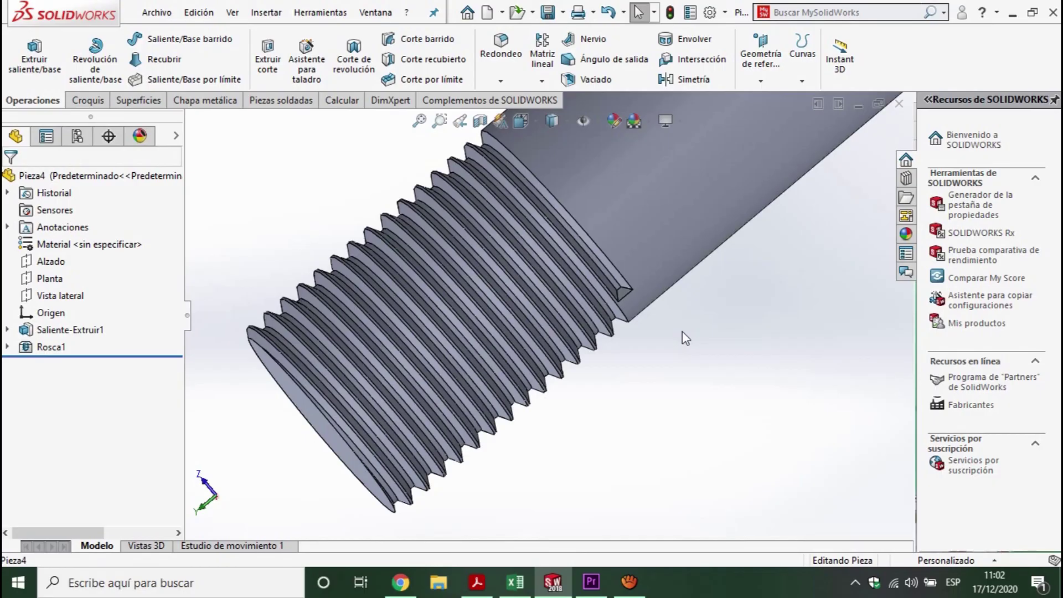